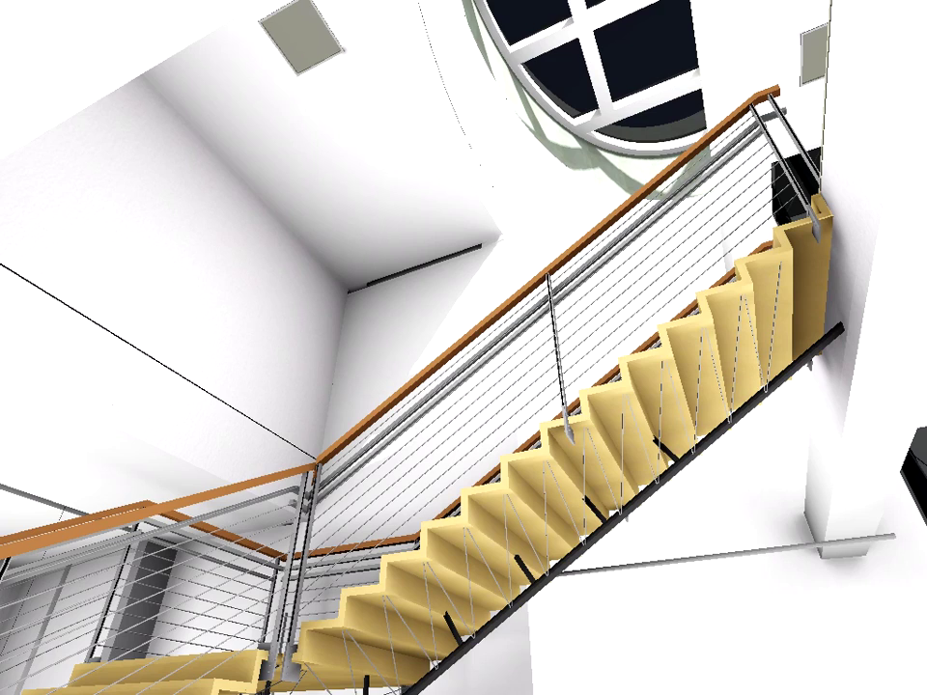
Bring up the viewer settings and switch the View Style to plain Shaded
key("Escape")
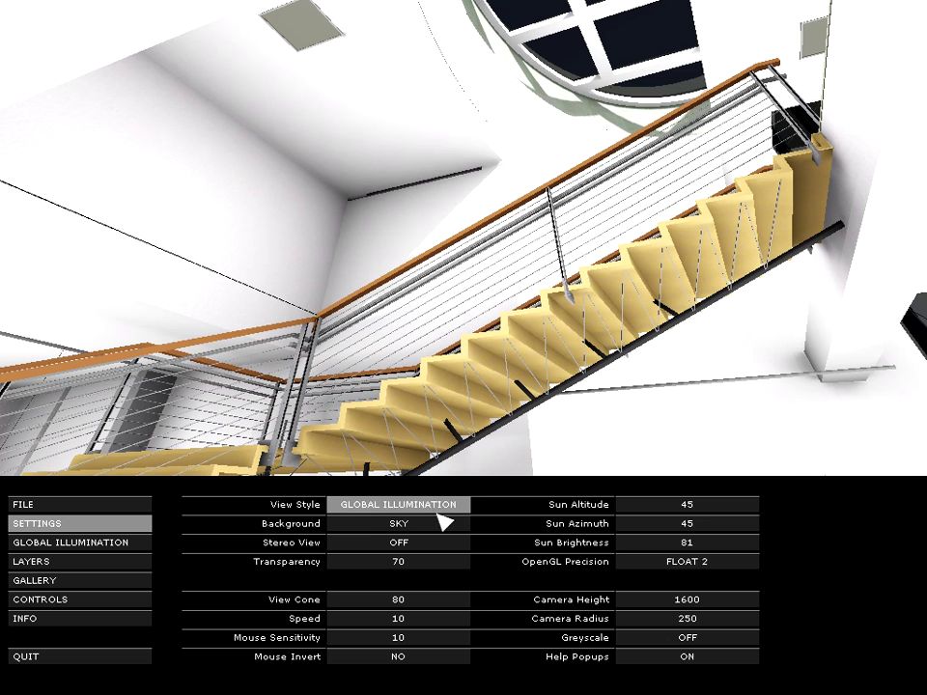
left_click(470, 514)
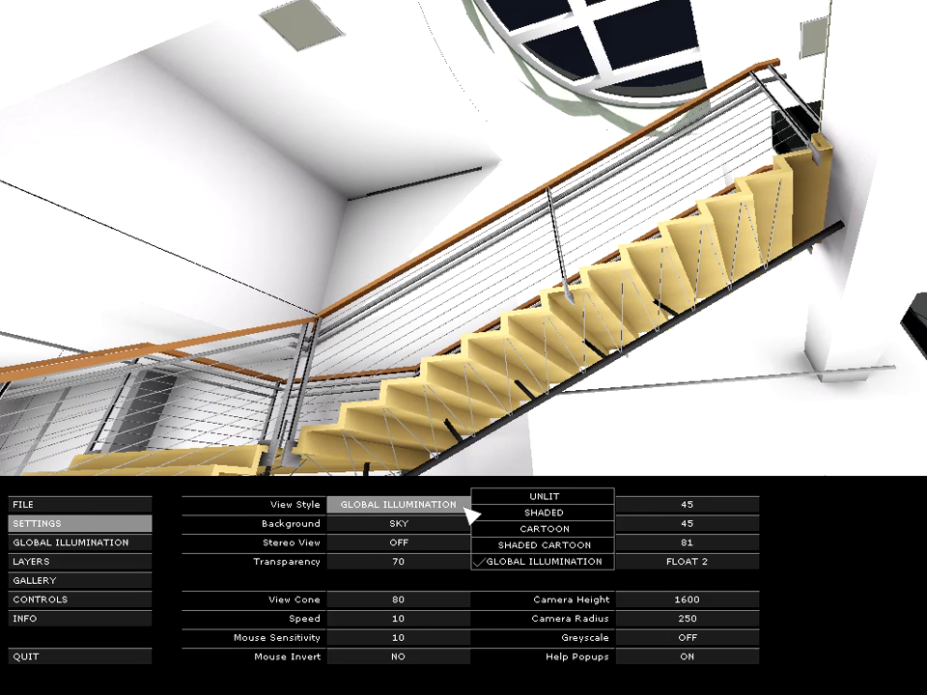
left_click(576, 513)
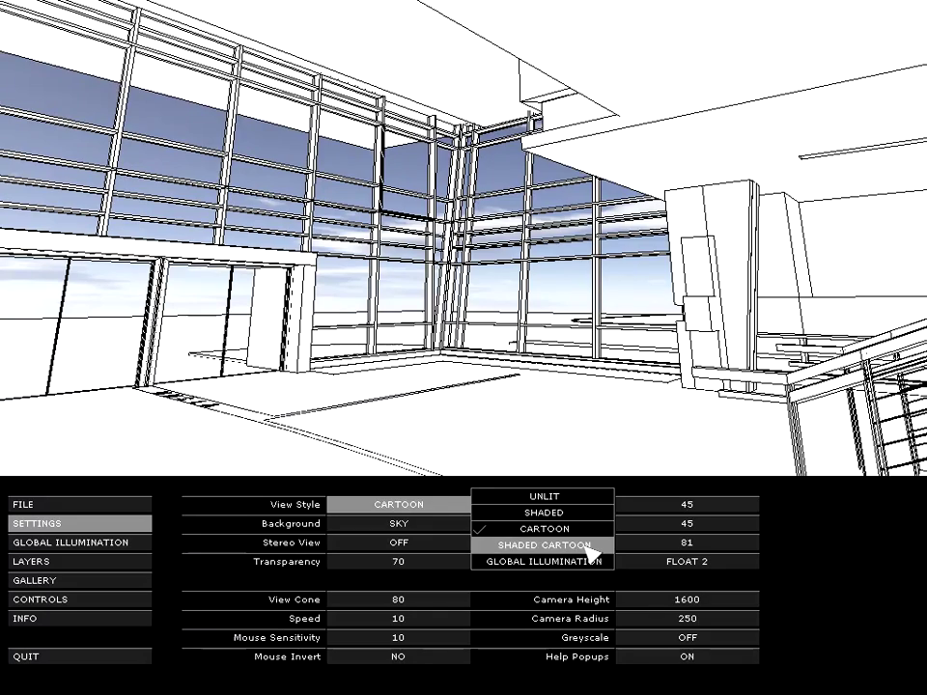
Set the View Style to Shaded Cartoon, then reopen the view style list
left_click(607, 560)
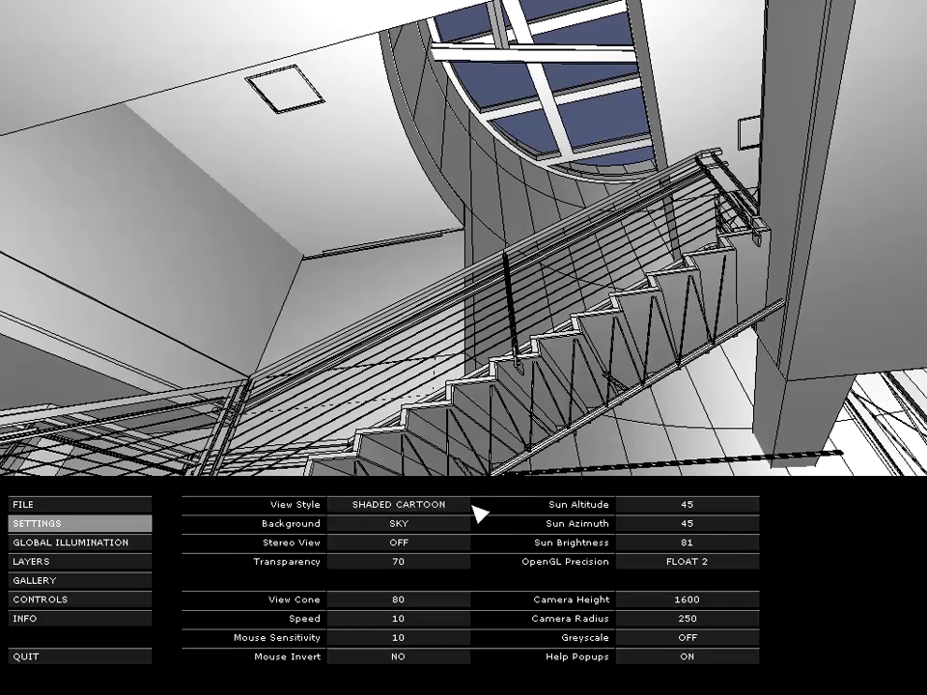
left_click(462, 510)
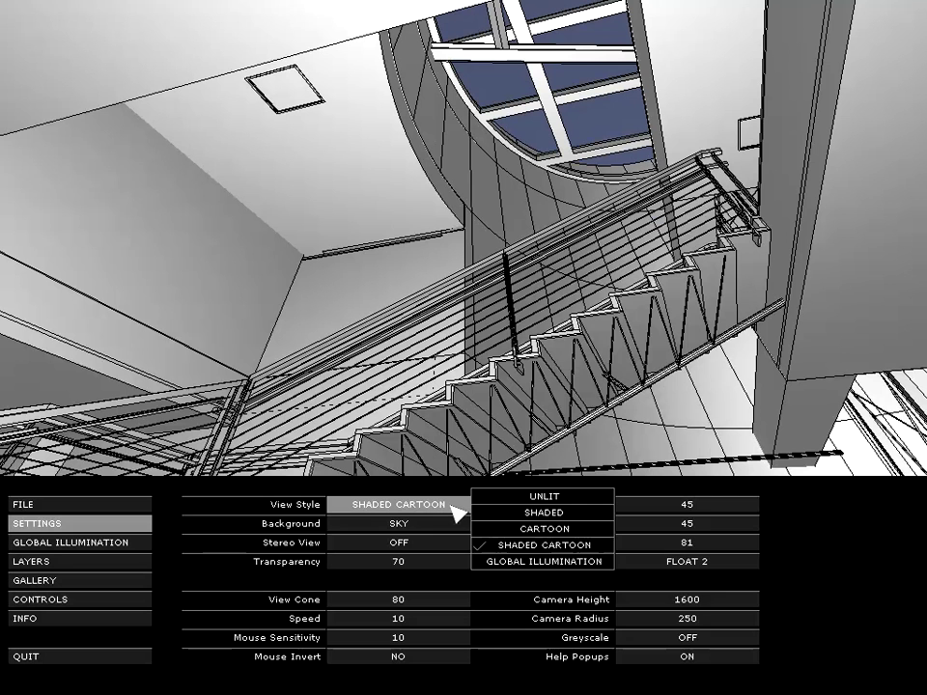
Switch the stairwell rendering to Global Illumination
left_click(610, 562)
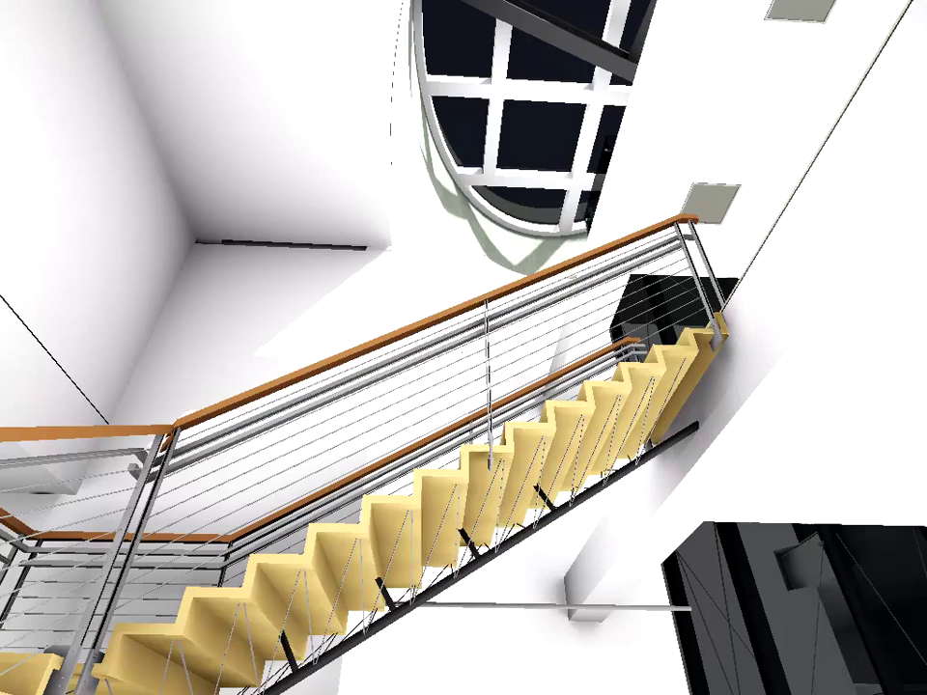
Bring the viewer menu back up with Escape
key("Escape")
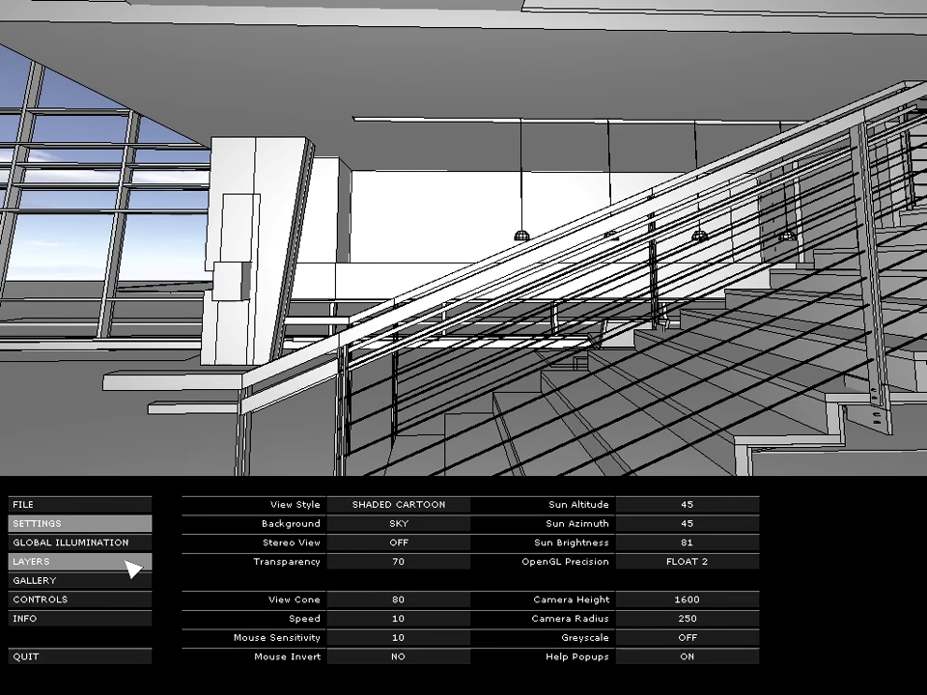
Show the list of building layers in the viewer menu
left_click(132, 566)
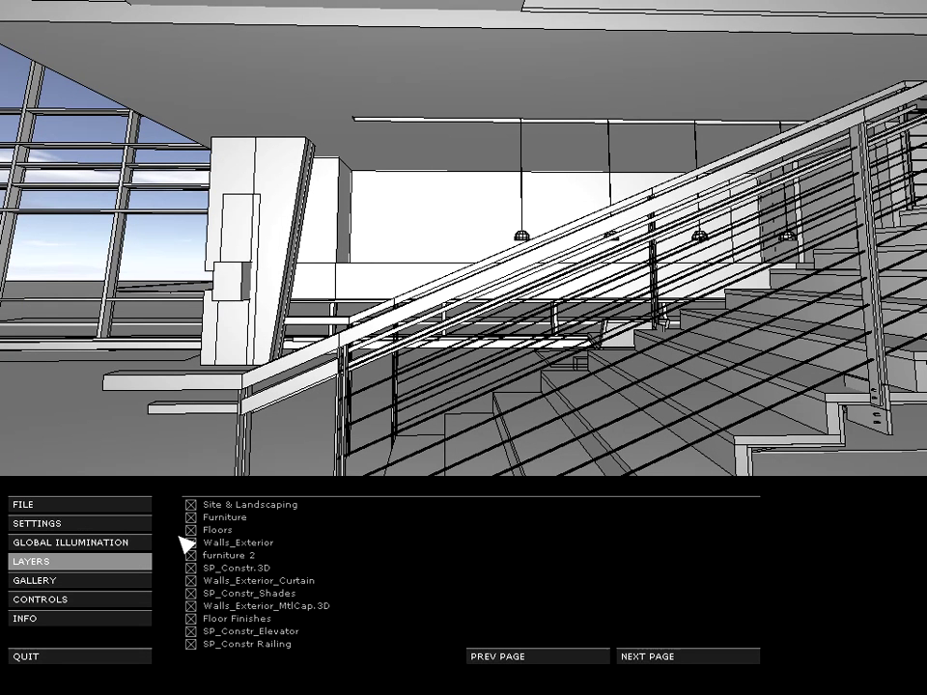